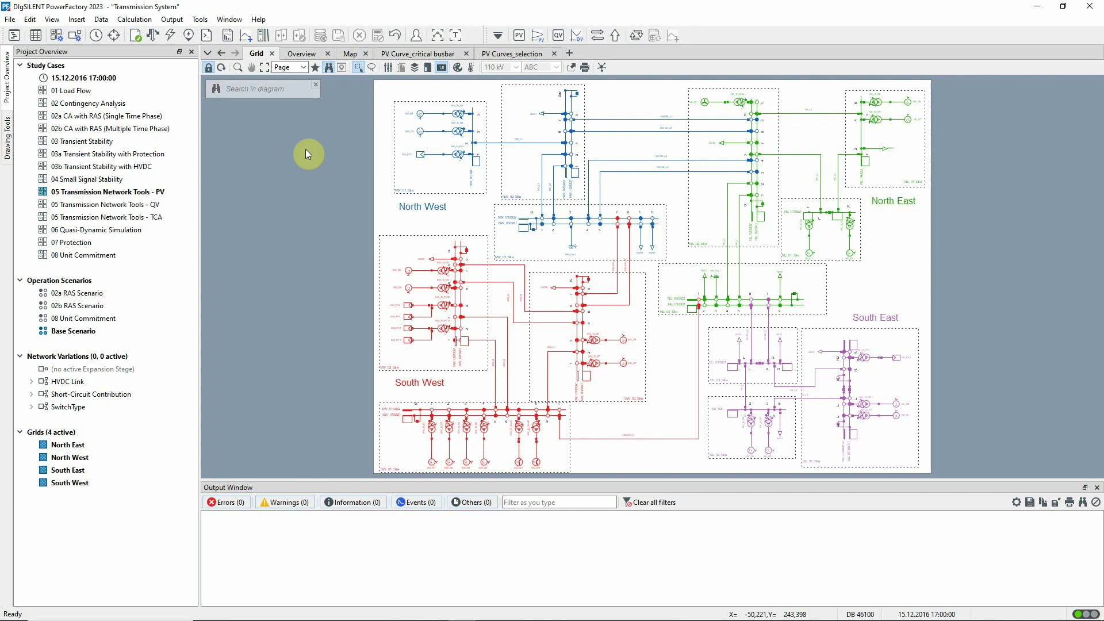
- Review the load flow's Basic and Active Power Control options, then execute the load flow
{"action": "left_click", "coordinate": [153, 35]}
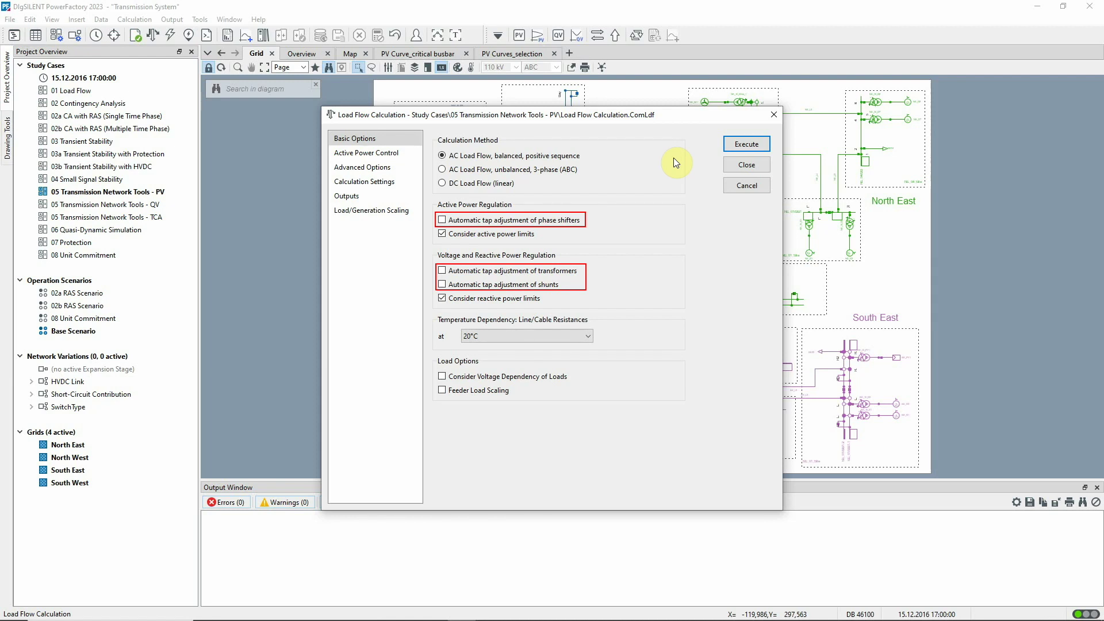
{"action": "left_click", "coordinate": [371, 153]}
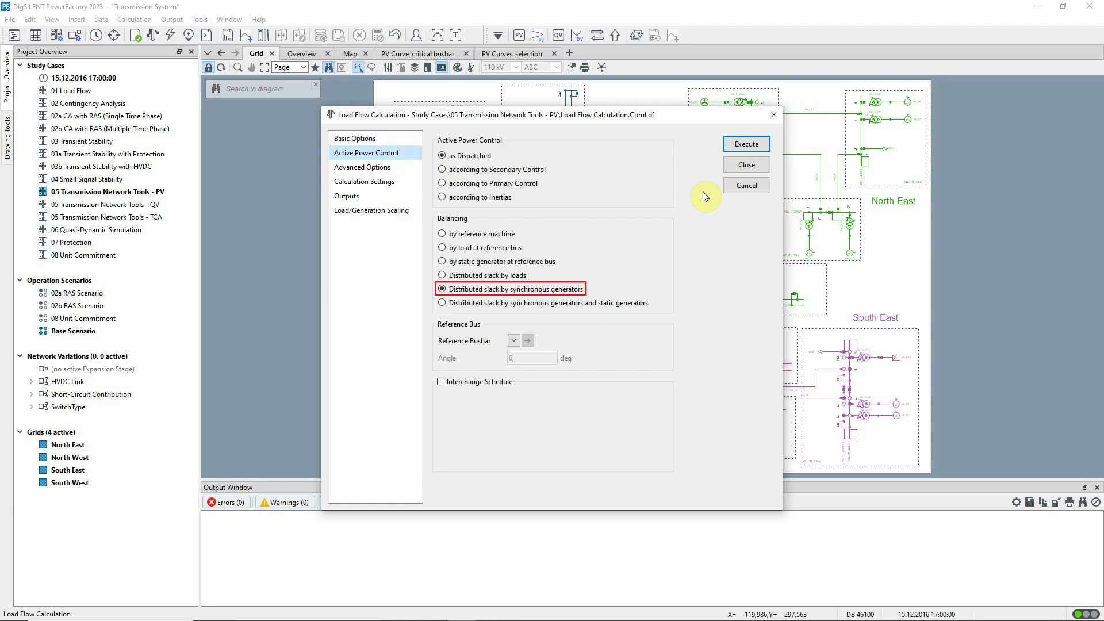
{"action": "left_click", "coordinate": [743, 144]}
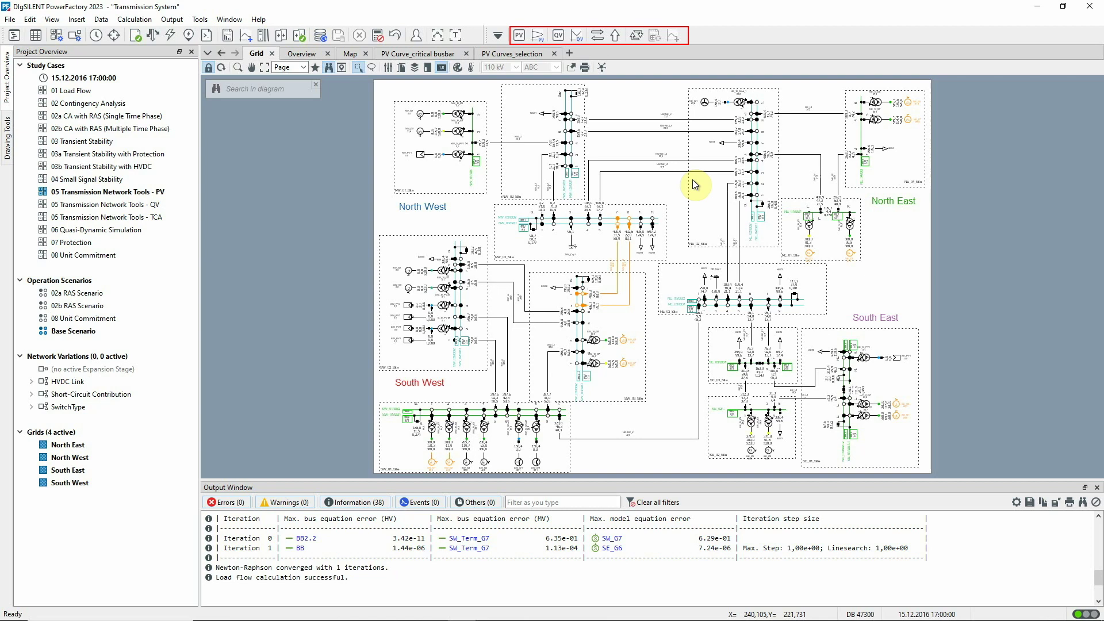
- In the PV Curves settings, review the four loads in the scaled load set
{"action": "left_click", "coordinate": [520, 38]}
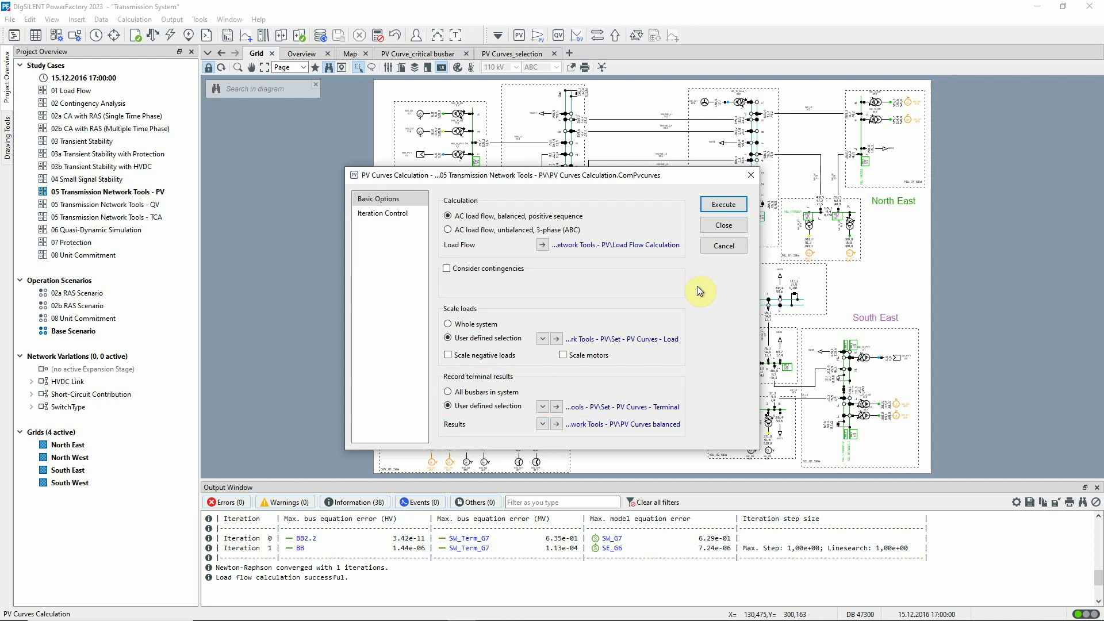
{"action": "left_click", "coordinate": [556, 339]}
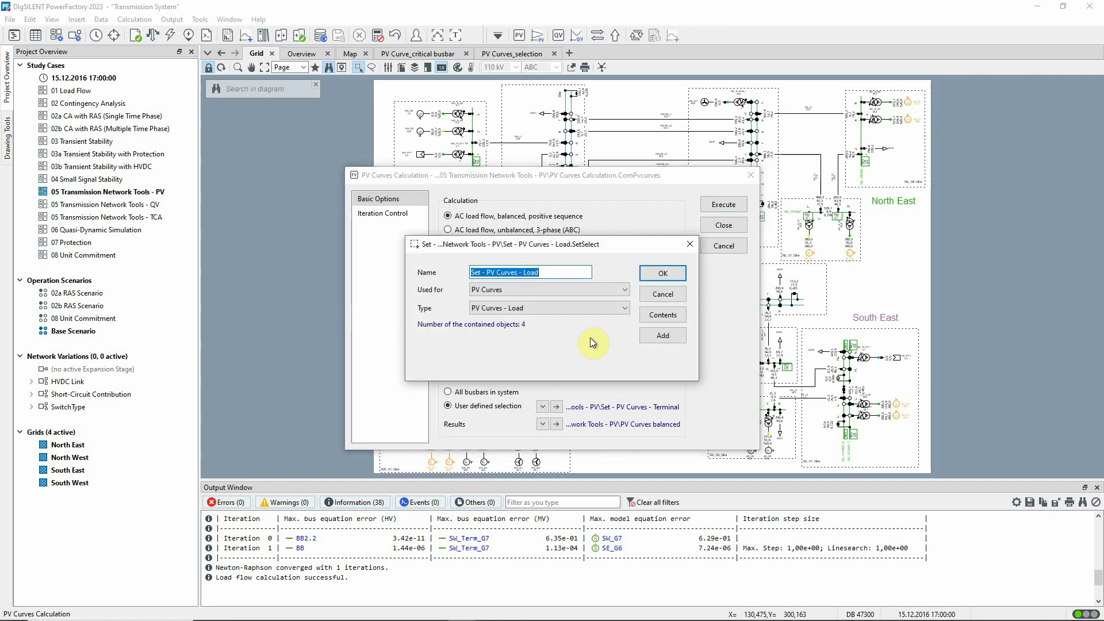
{"action": "left_click", "coordinate": [661, 314]}
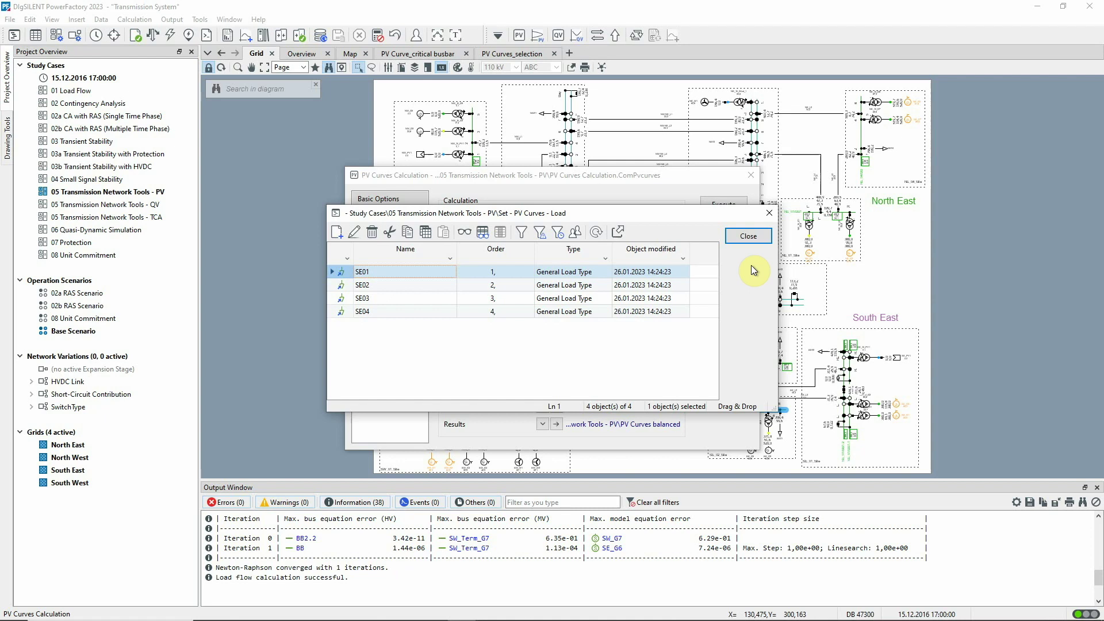
{"action": "left_click", "coordinate": [748, 236]}
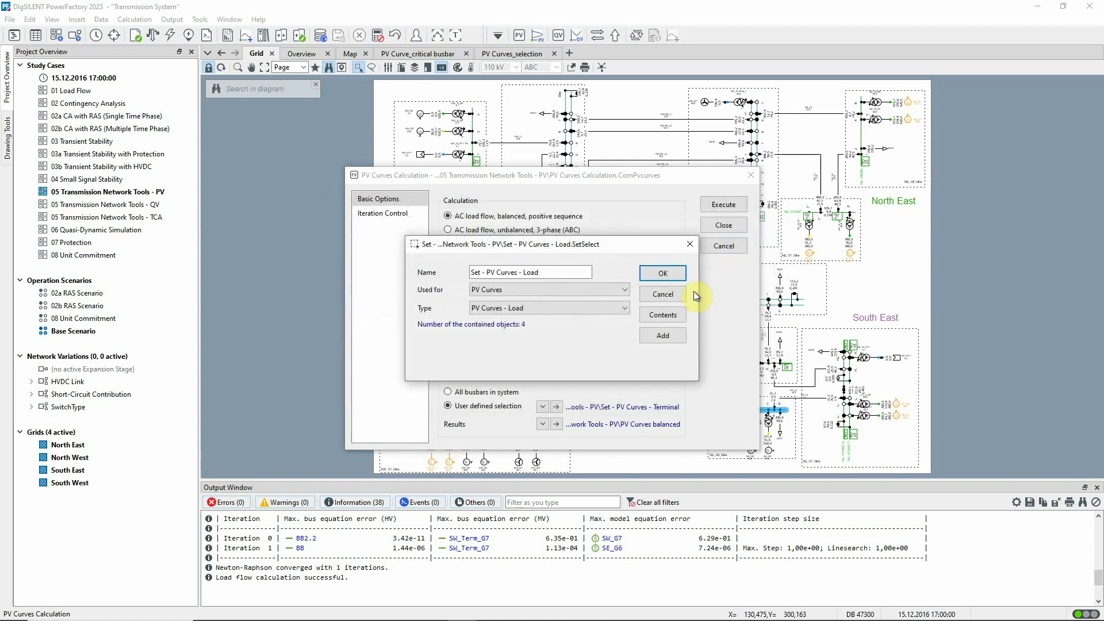
{"action": "left_click", "coordinate": [680, 296]}
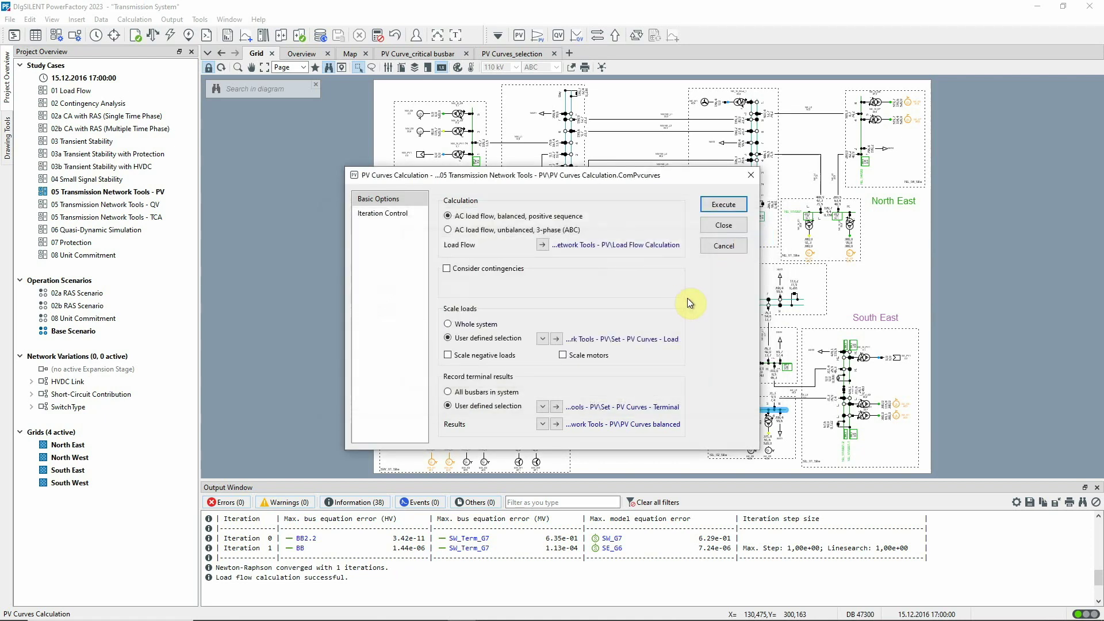
- Review the 25 busbars in the recorded terminal set
{"action": "left_click", "coordinate": [557, 406]}
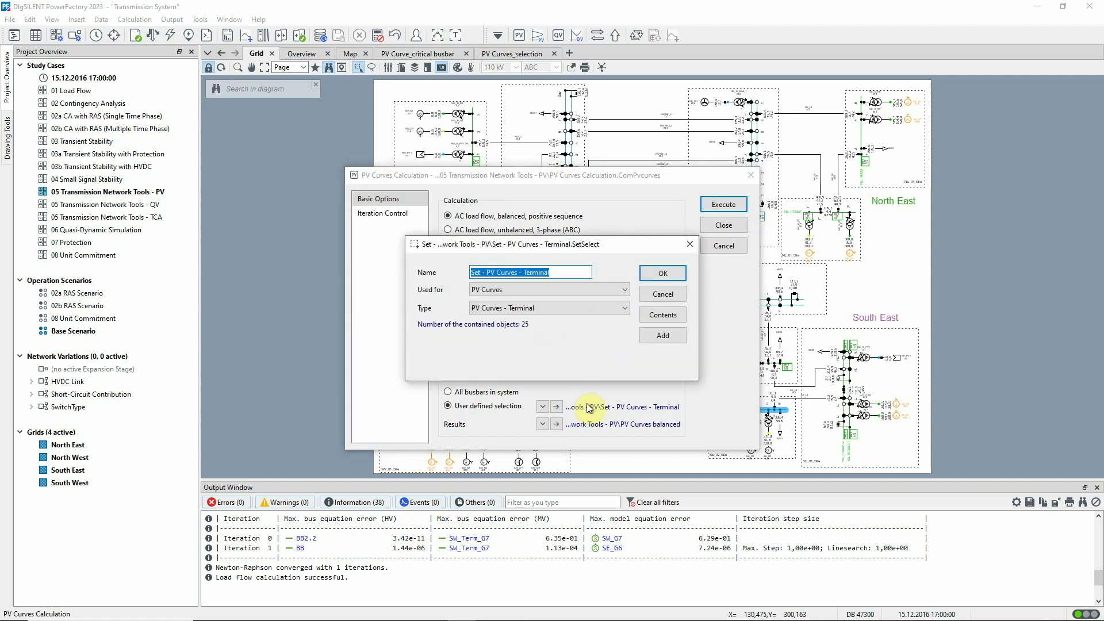
{"action": "left_click", "coordinate": [672, 314]}
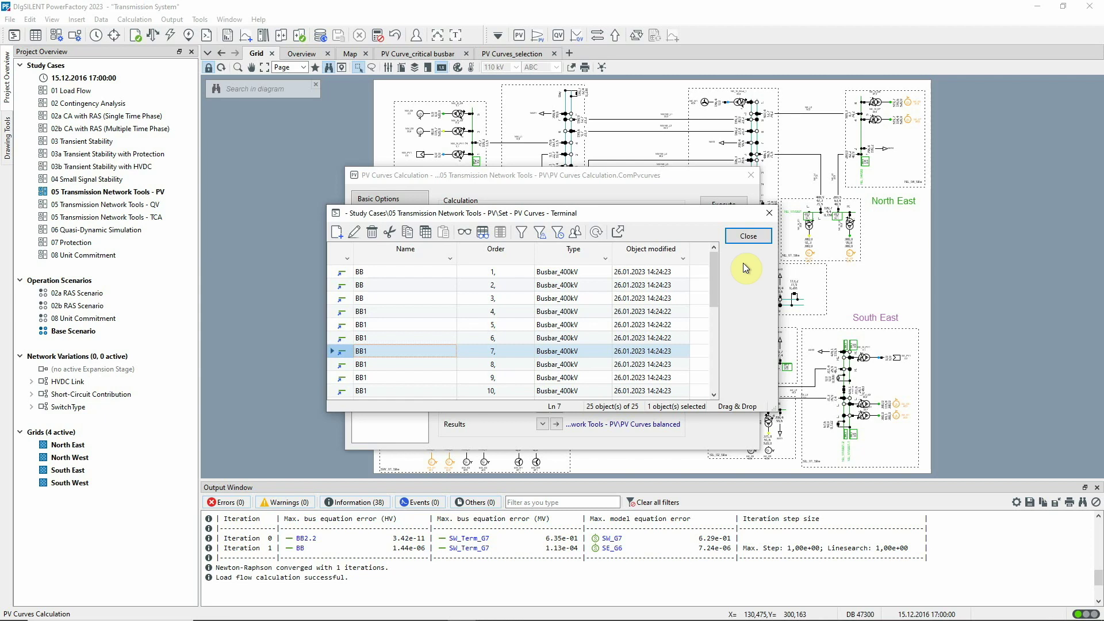
{"action": "left_click", "coordinate": [747, 236]}
{"action": "left_click", "coordinate": [672, 293]}
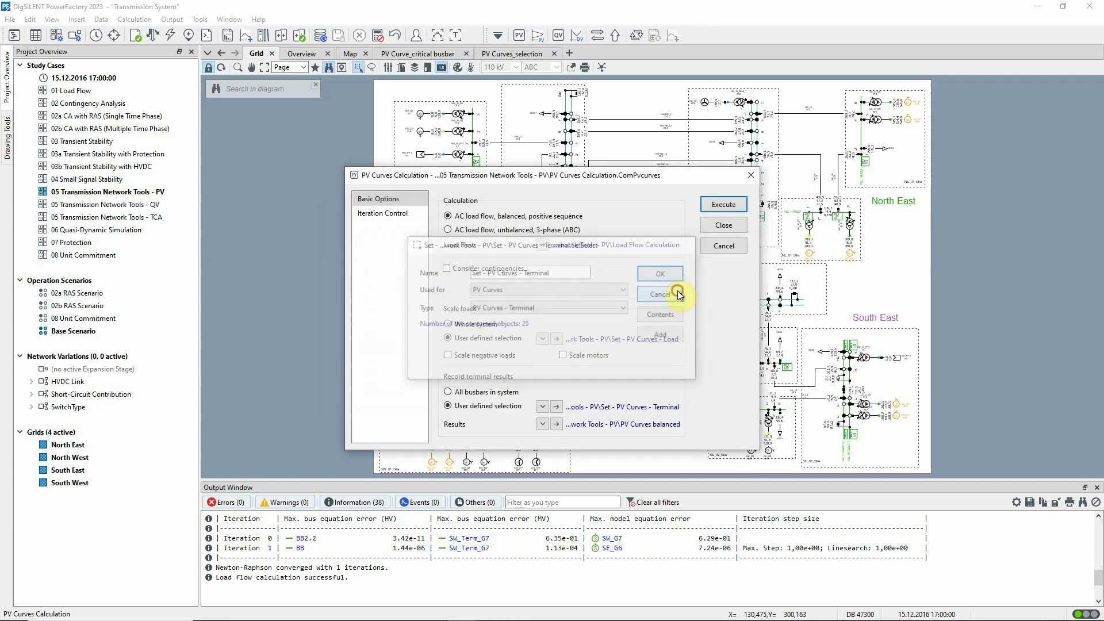
- Execute PV curves and inspect critical busbar BB2.2 in the maximised output log
{"action": "left_click", "coordinate": [725, 206]}
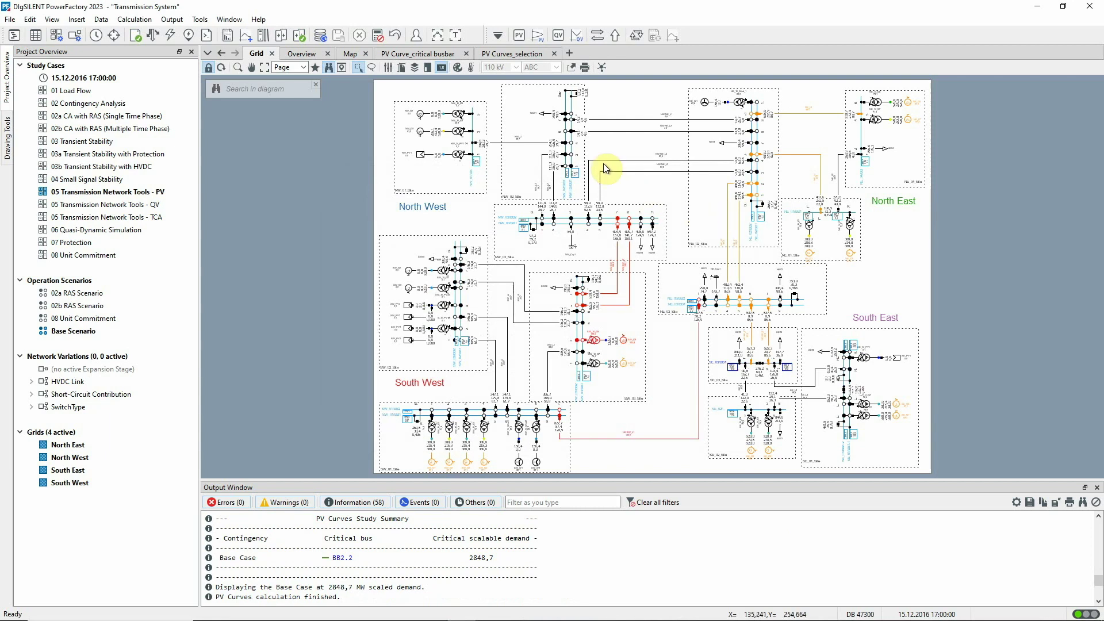
{"action": "left_click", "coordinate": [457, 40]}
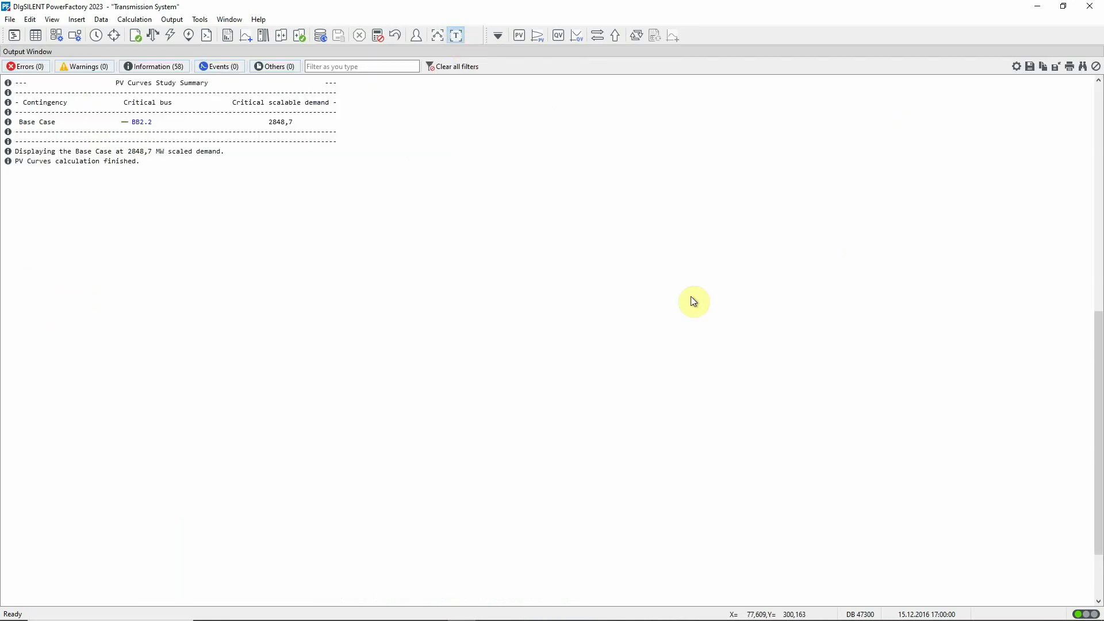
{"action": "scroll", "coordinate": [693, 302], "scroll_direction": "up", "scroll_amount": 2}
{"action": "scroll", "coordinate": [730, 311], "scroll_direction": "up", "scroll_amount": 2}
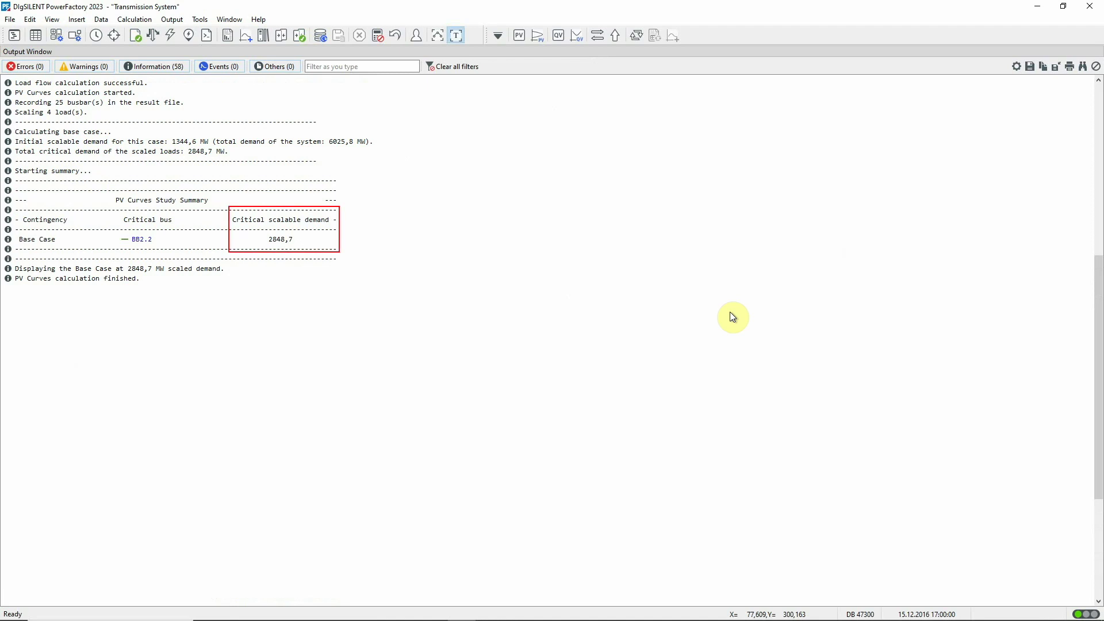
{"action": "left_click", "coordinate": [143, 241]}
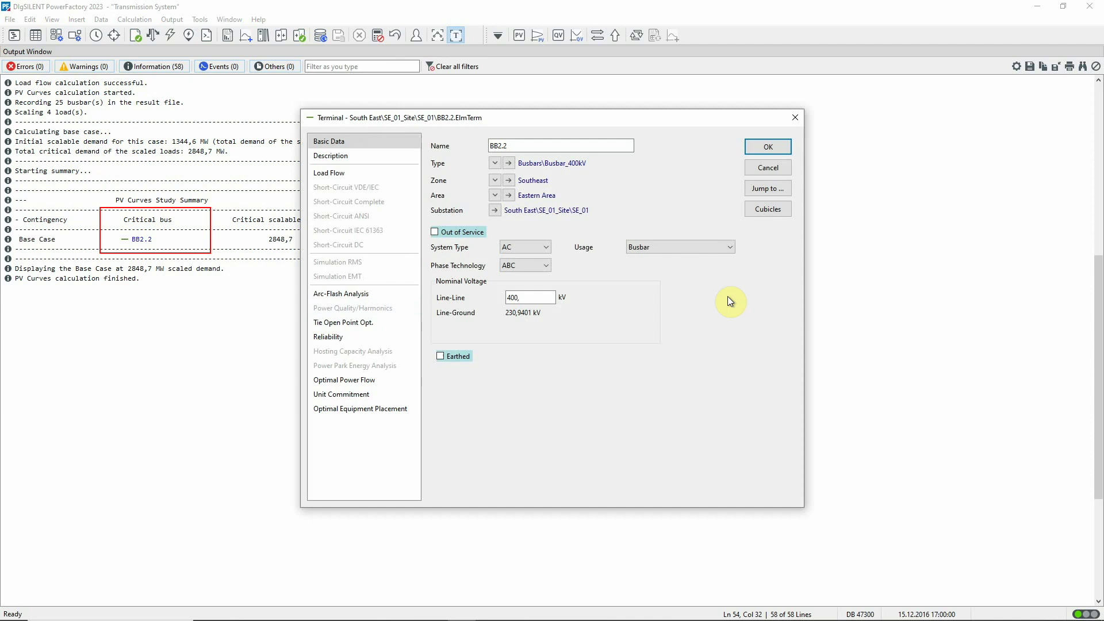
{"action": "left_click", "coordinate": [776, 169]}
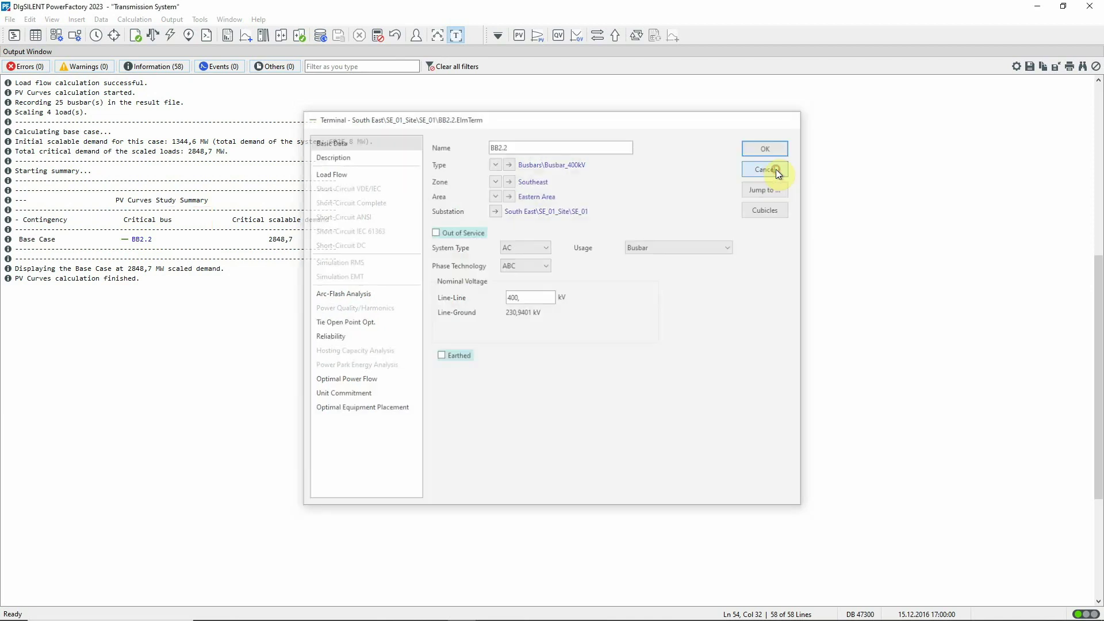
{"action": "left_click", "coordinate": [456, 36]}
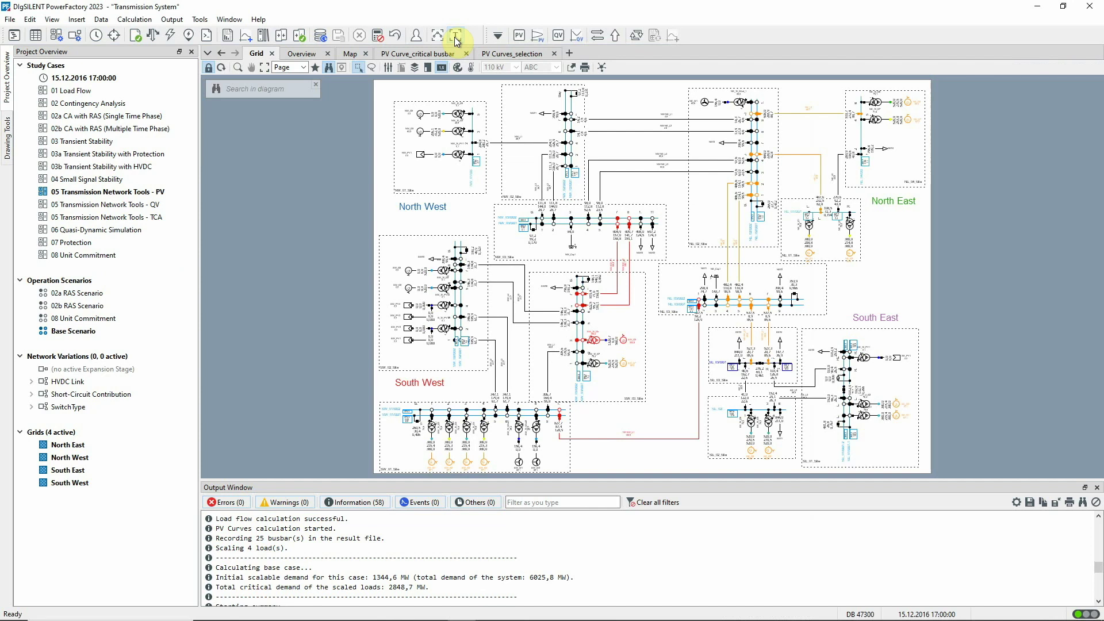
- Plot the base-case PV curves, showing BB2.2 at 0.9089 p.u. at 2848 MW
{"action": "left_click", "coordinate": [535, 40]}
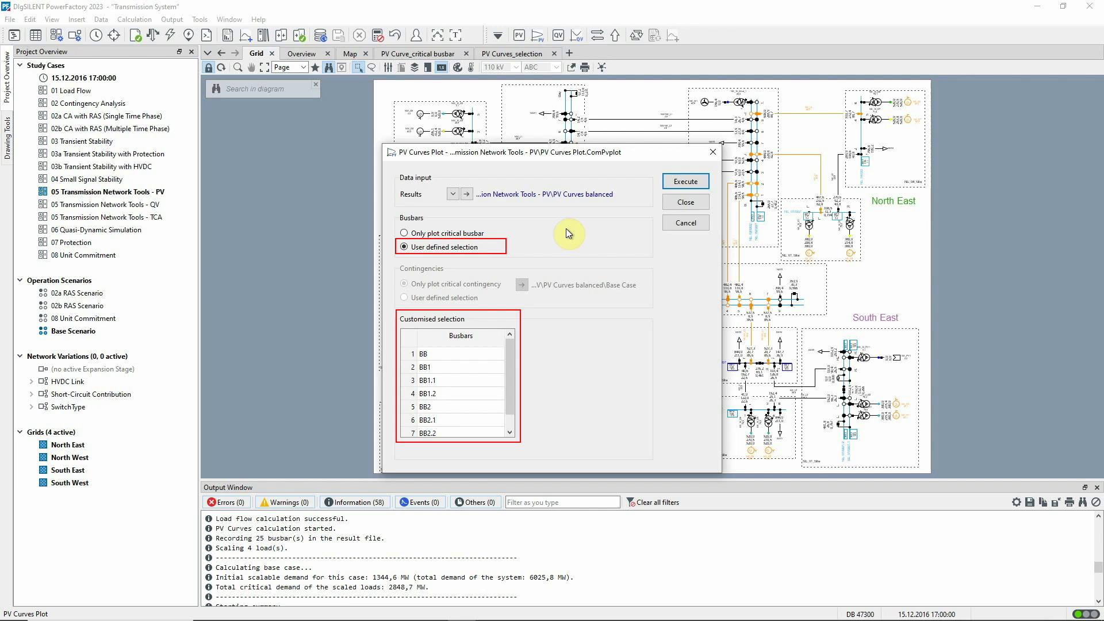
{"action": "left_click", "coordinate": [691, 181]}
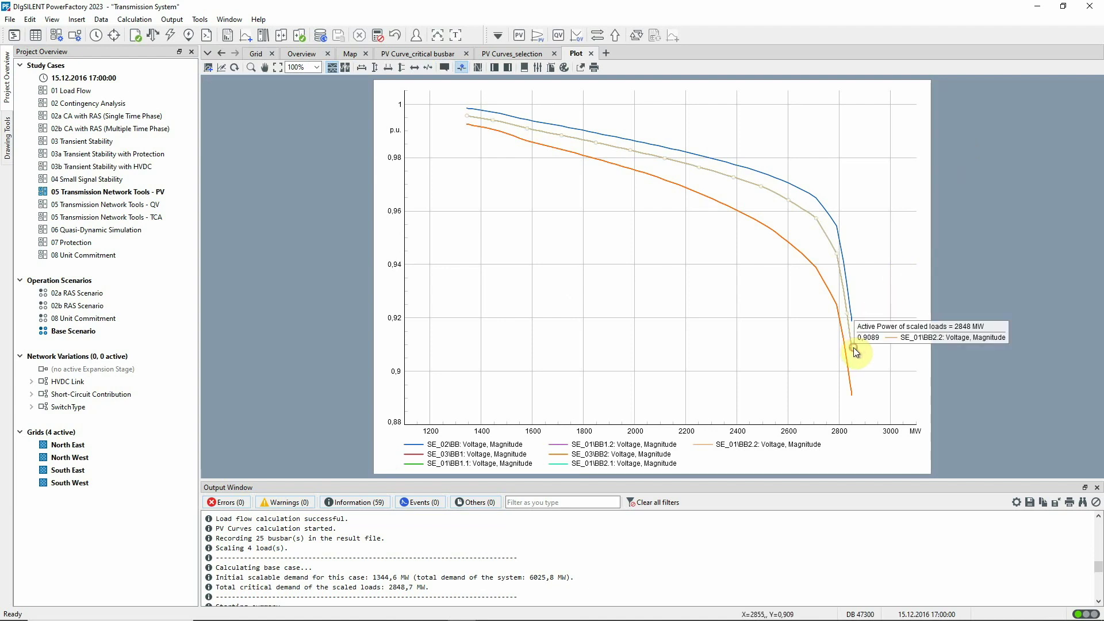
{"action": "mouse_move", "coordinate": [851, 346]}
{"action": "left_click", "coordinate": [522, 42]}
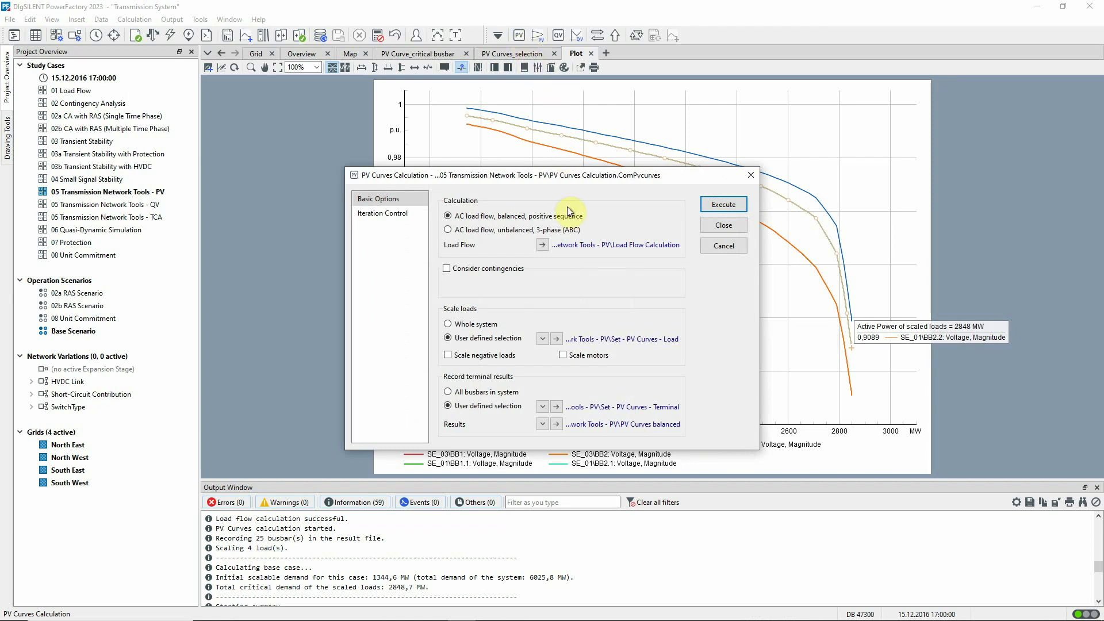
- Enable 'Consider contingencies' and review the linked analysis's seven southeast busbar outage cases
{"action": "left_click", "coordinate": [447, 269]}
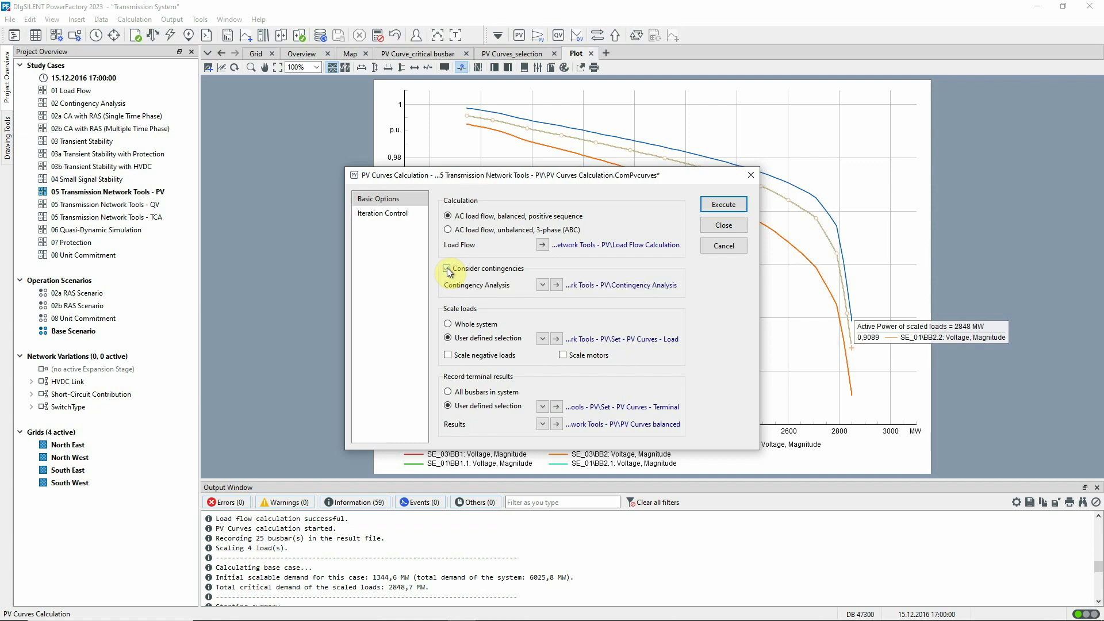
{"action": "left_click", "coordinate": [556, 285]}
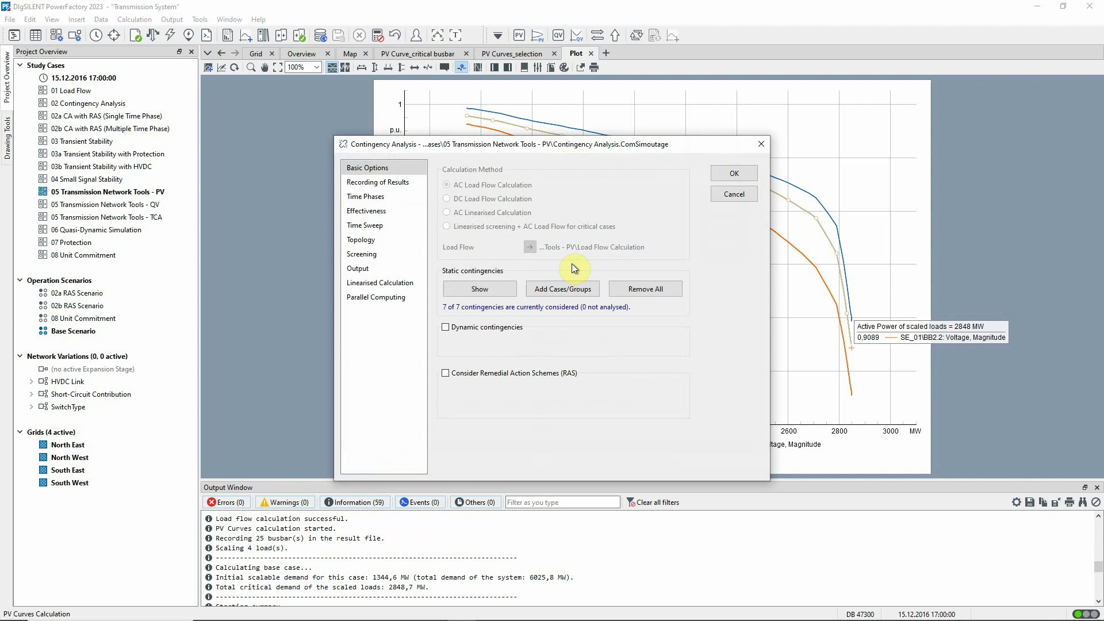
{"action": "left_click", "coordinate": [501, 288]}
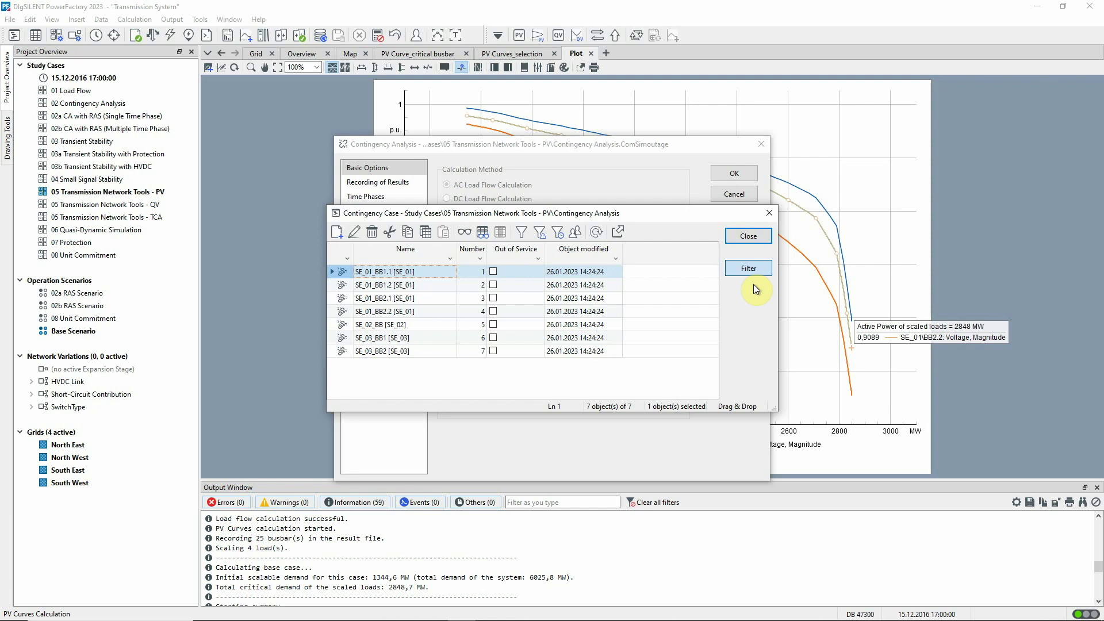
{"action": "left_click", "coordinate": [744, 237]}
{"action": "left_click", "coordinate": [727, 198]}
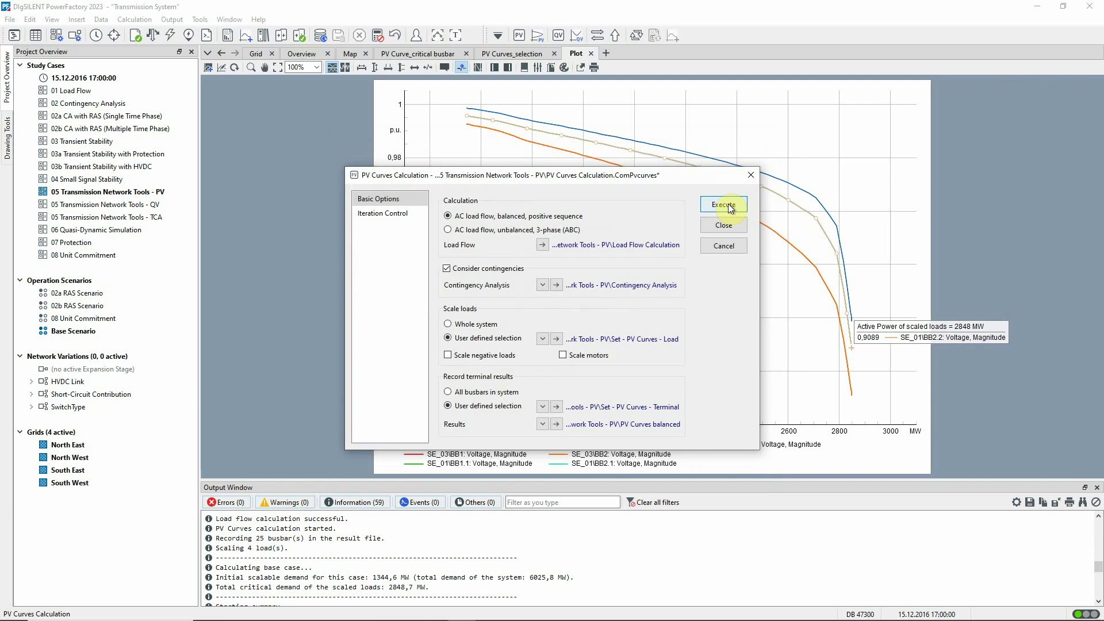
- Run PV curves with contingencies and inspect critical contingency SE_02_BB [SE_02] at 1750,9 MW
{"action": "left_click", "coordinate": [729, 208]}
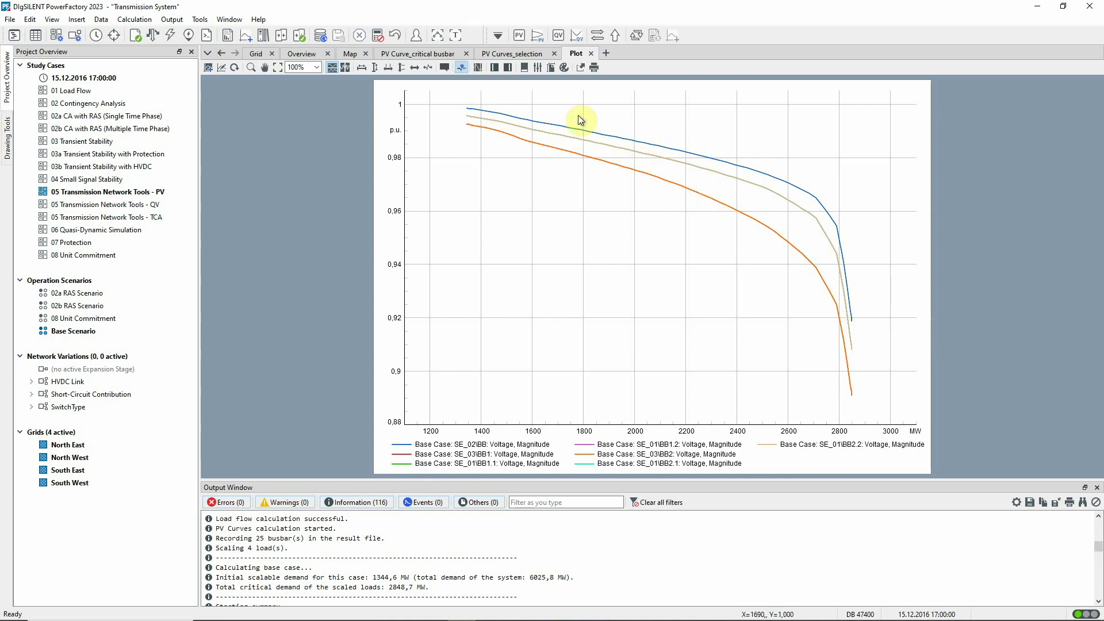
{"action": "left_click", "coordinate": [456, 35]}
{"action": "scroll", "coordinate": [753, 259], "scroll_direction": "down", "scroll_amount": 3}
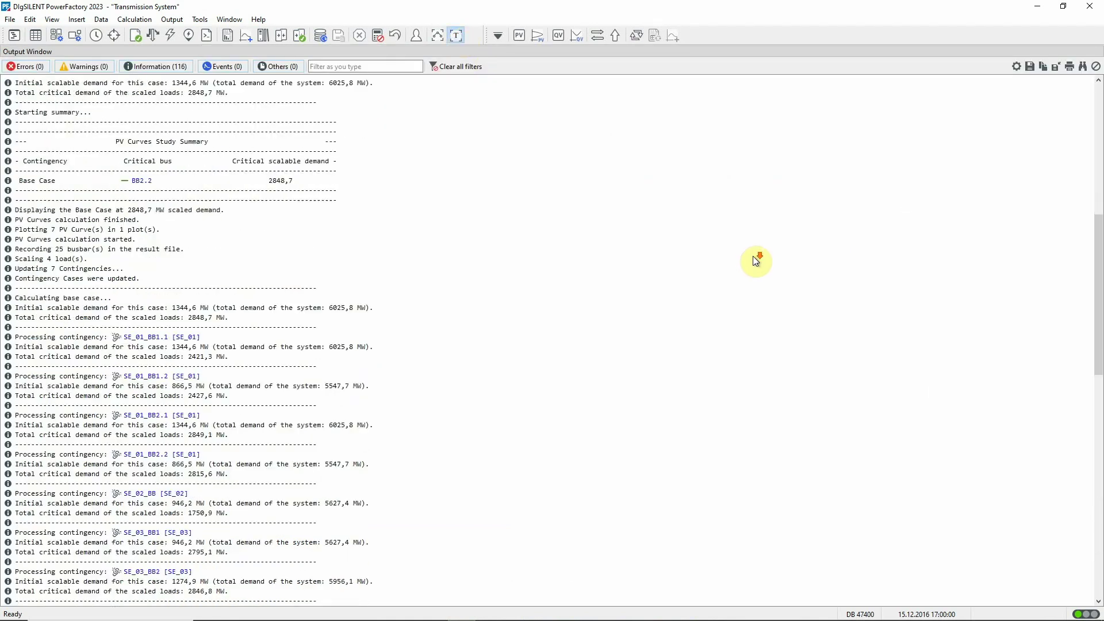
{"action": "scroll", "coordinate": [754, 256], "scroll_direction": "down", "scroll_amount": 2}
{"action": "scroll", "coordinate": [753, 256], "scroll_direction": "down", "scroll_amount": 3}
{"action": "scroll", "coordinate": [753, 255], "scroll_direction": "down", "scroll_amount": 1}
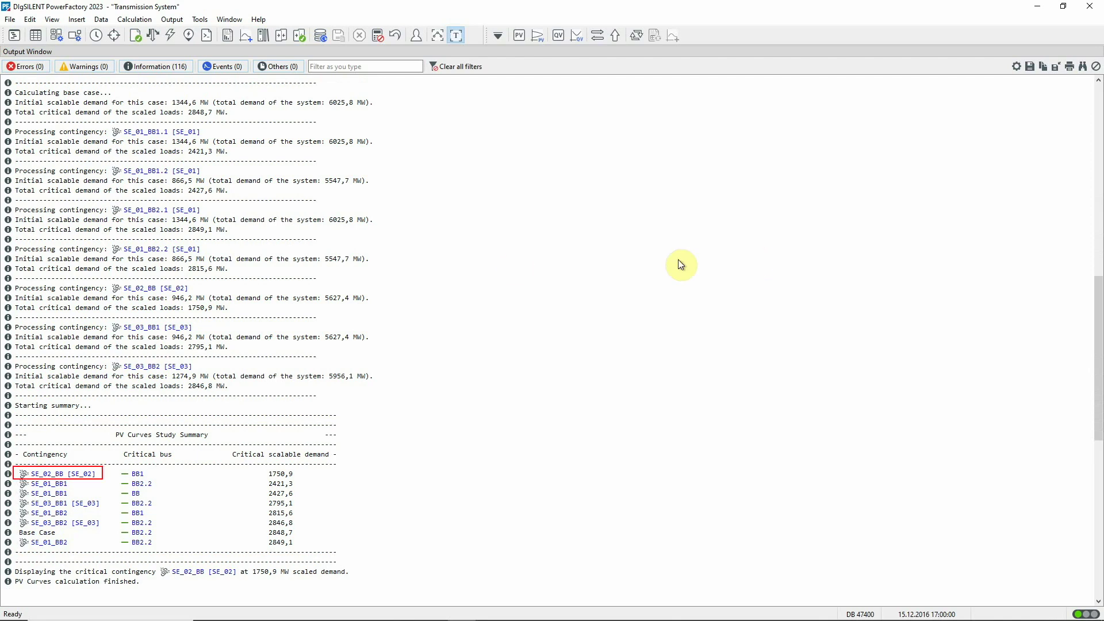
{"action": "double_click", "coordinate": [84, 476]}
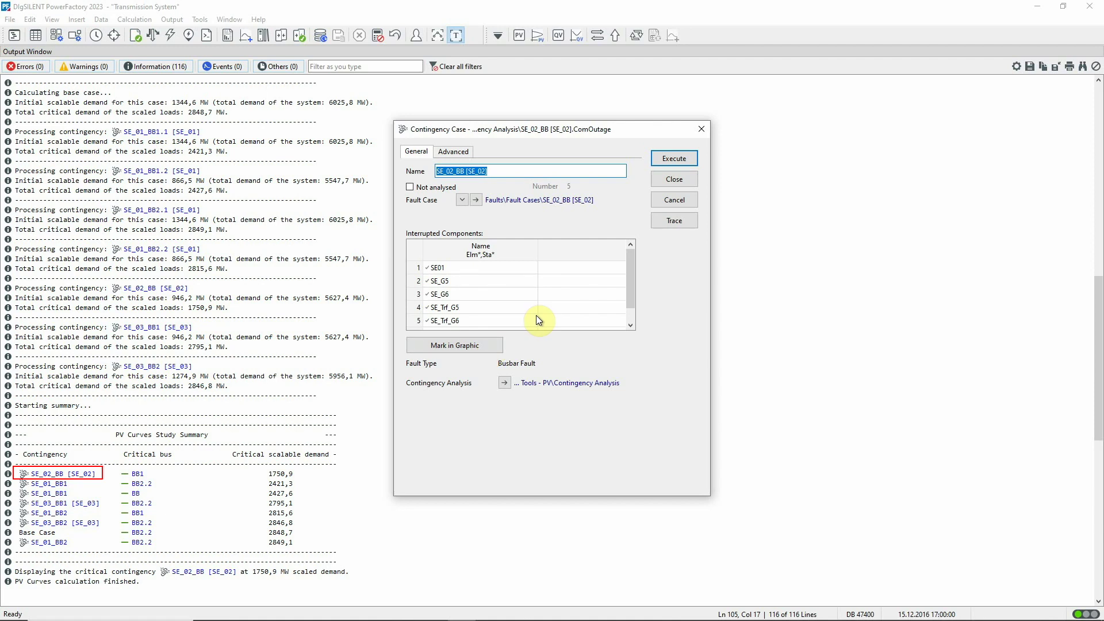
{"action": "left_click", "coordinate": [673, 201]}
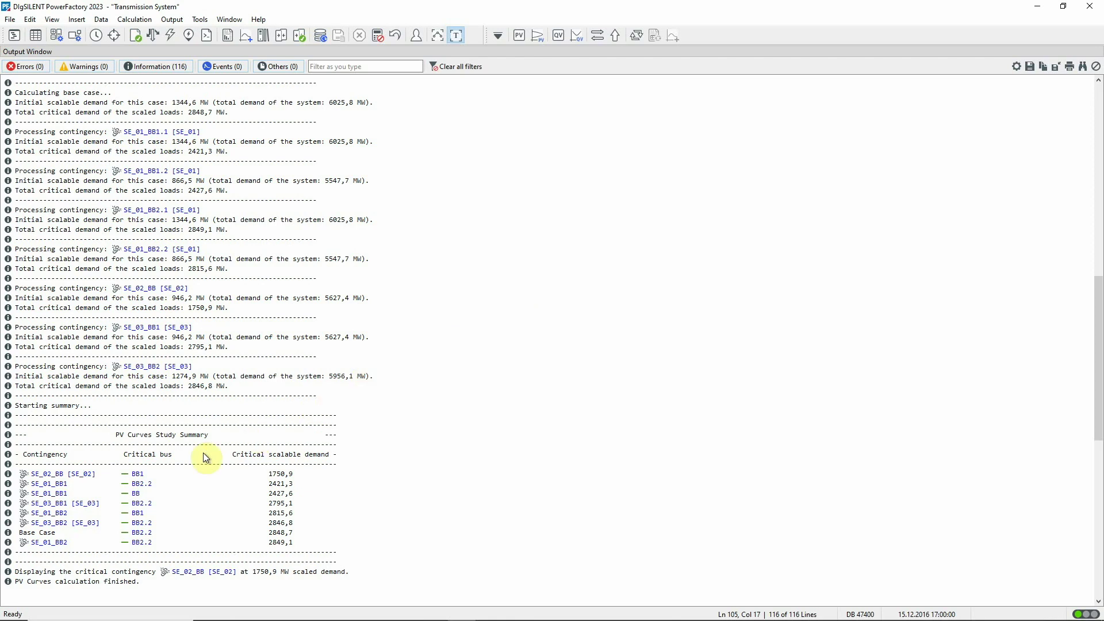
- Inspect critical busbar BB1's data without changes, then restore the output window
{"action": "double_click", "coordinate": [136, 473]}
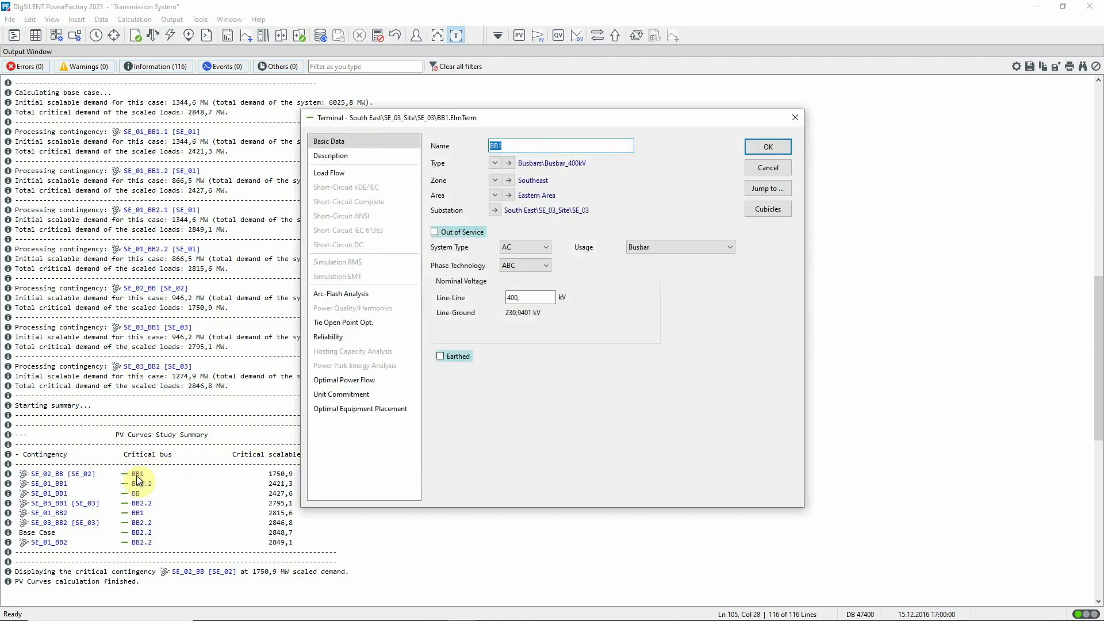
{"action": "left_click", "coordinate": [776, 274]}
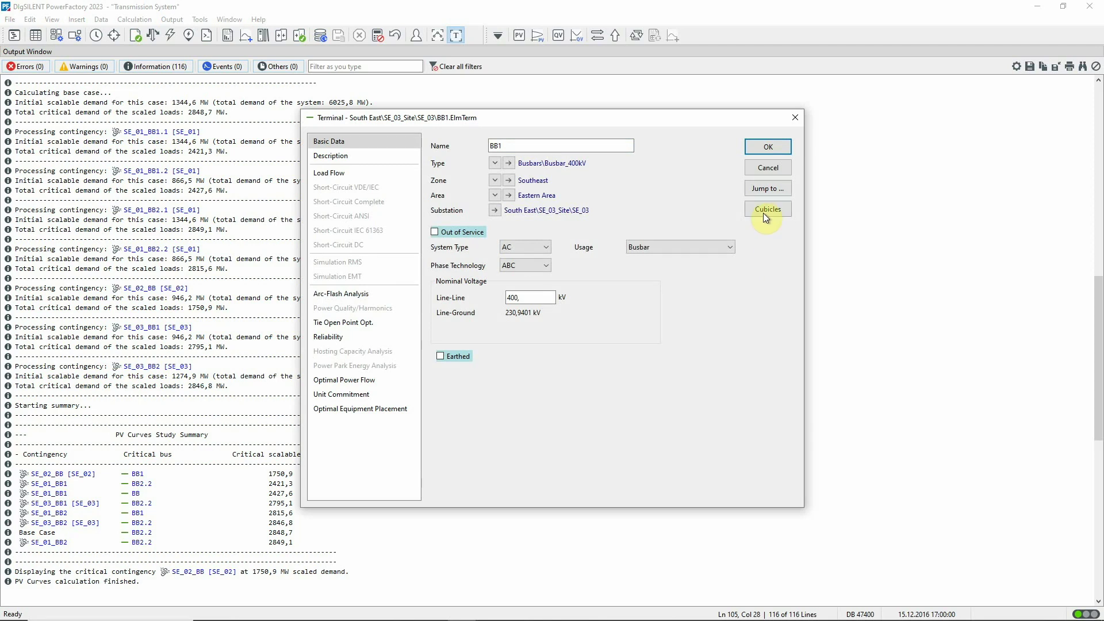
{"action": "left_click", "coordinate": [760, 168]}
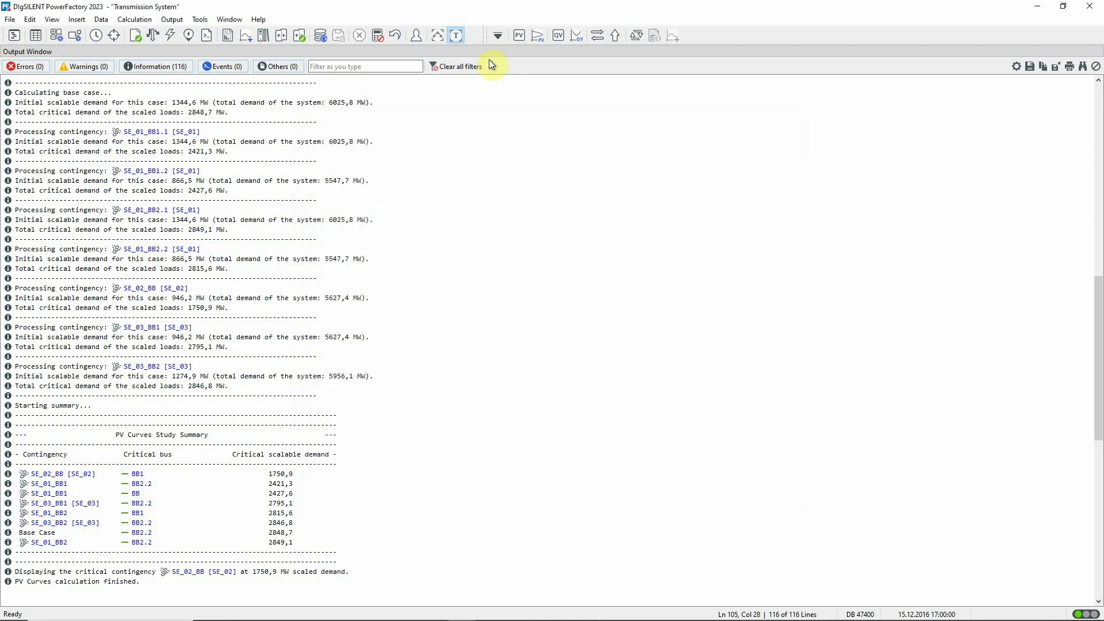
{"action": "left_click", "coordinate": [461, 35]}
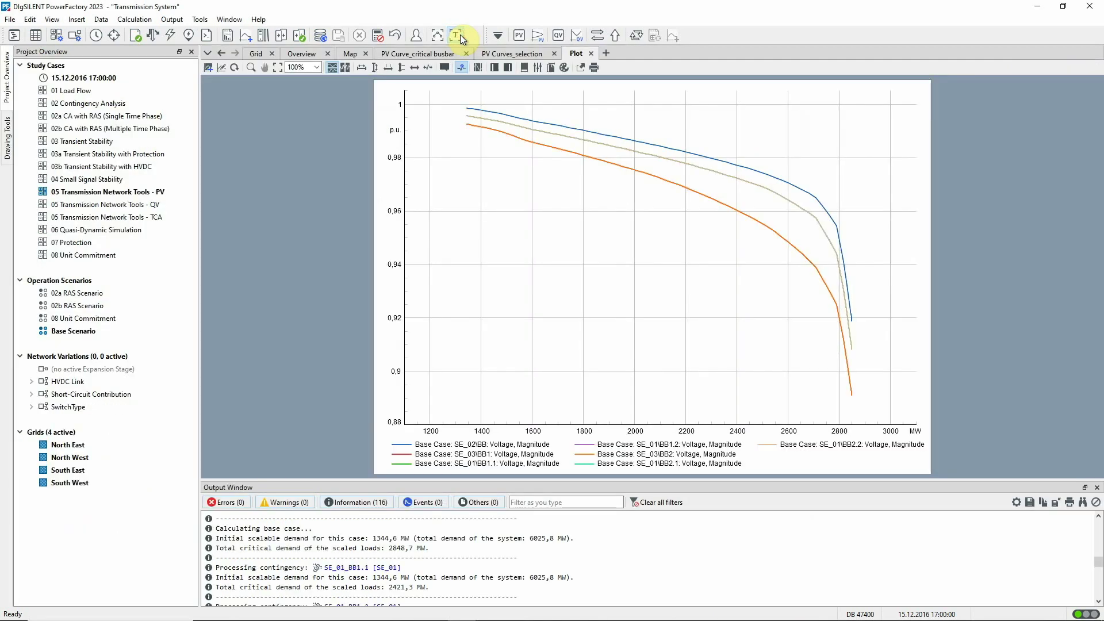
- Plot only the critical busbar for all seven contingencies plus the Base Case
{"action": "left_click", "coordinate": [539, 35]}
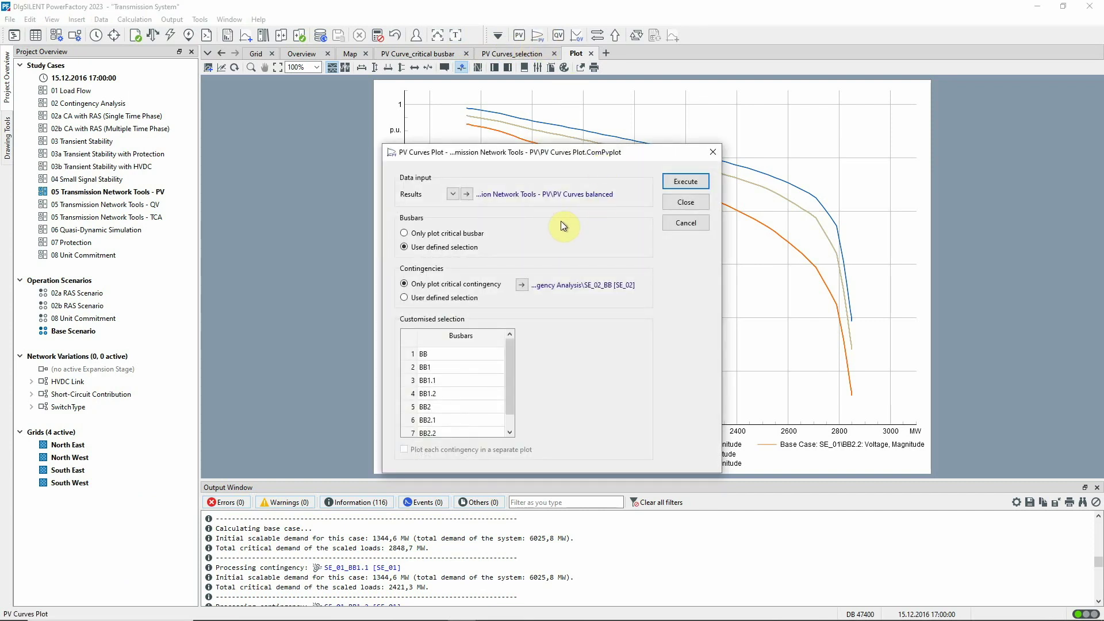
{"action": "left_click", "coordinate": [474, 236]}
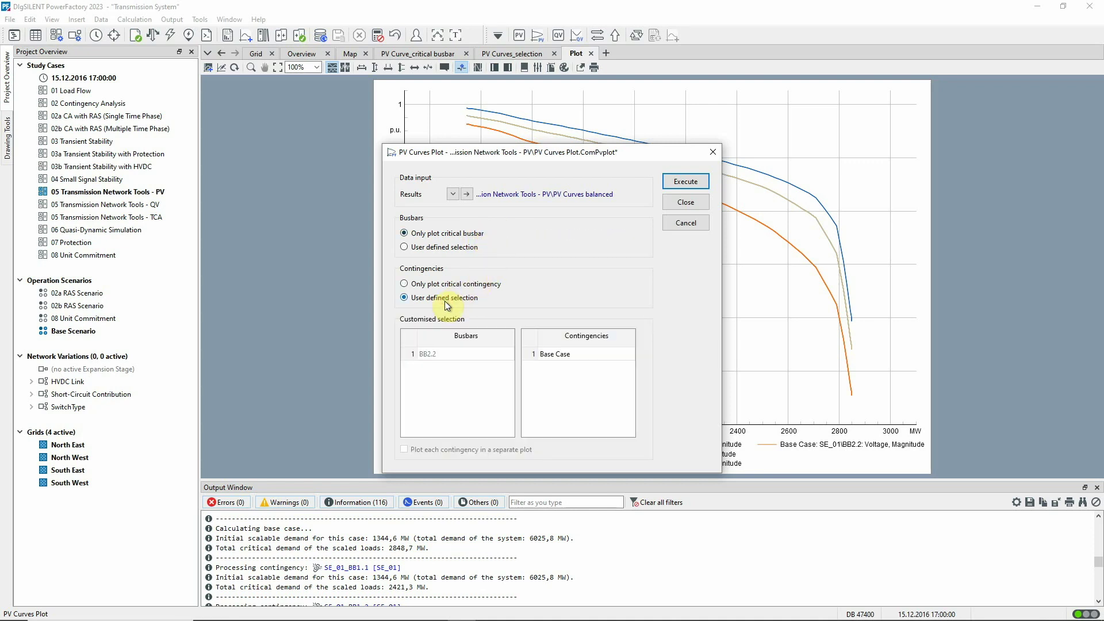
{"action": "double_click", "coordinate": [551, 353]}
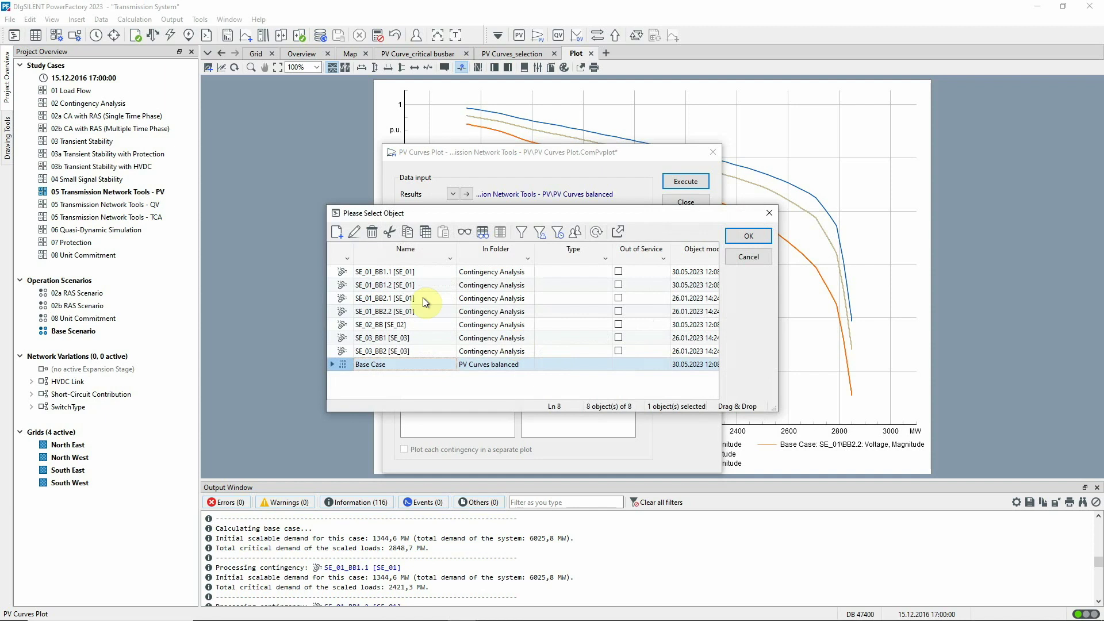
{"action": "left_click", "coordinate": [352, 272]}
{"action": "left_click", "coordinate": [334, 365], "text": "shift"}
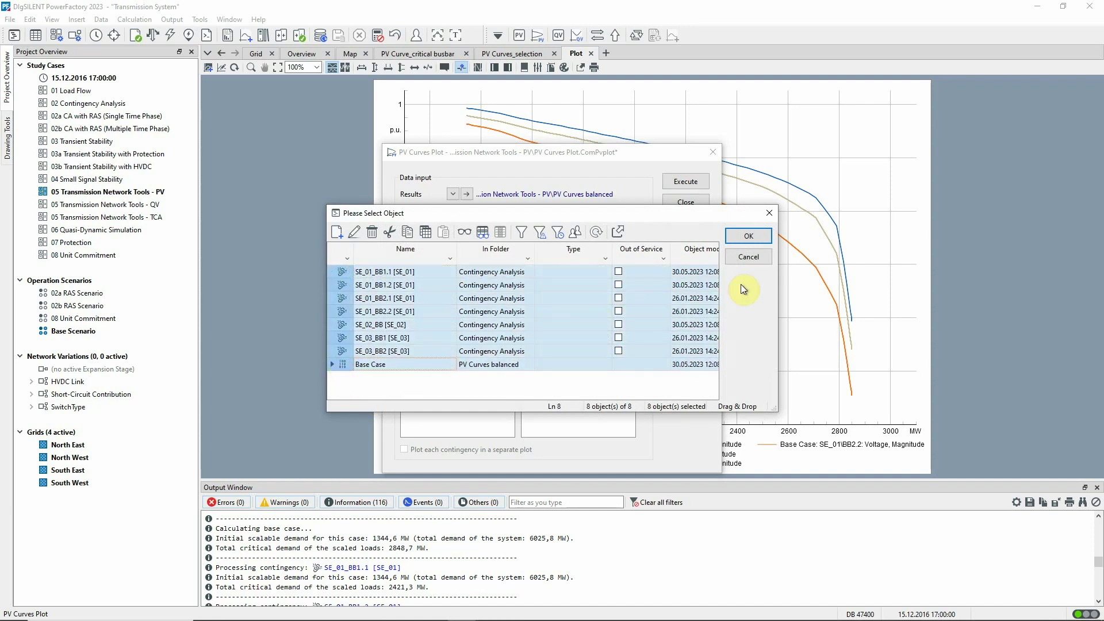
{"action": "left_click", "coordinate": [749, 237]}
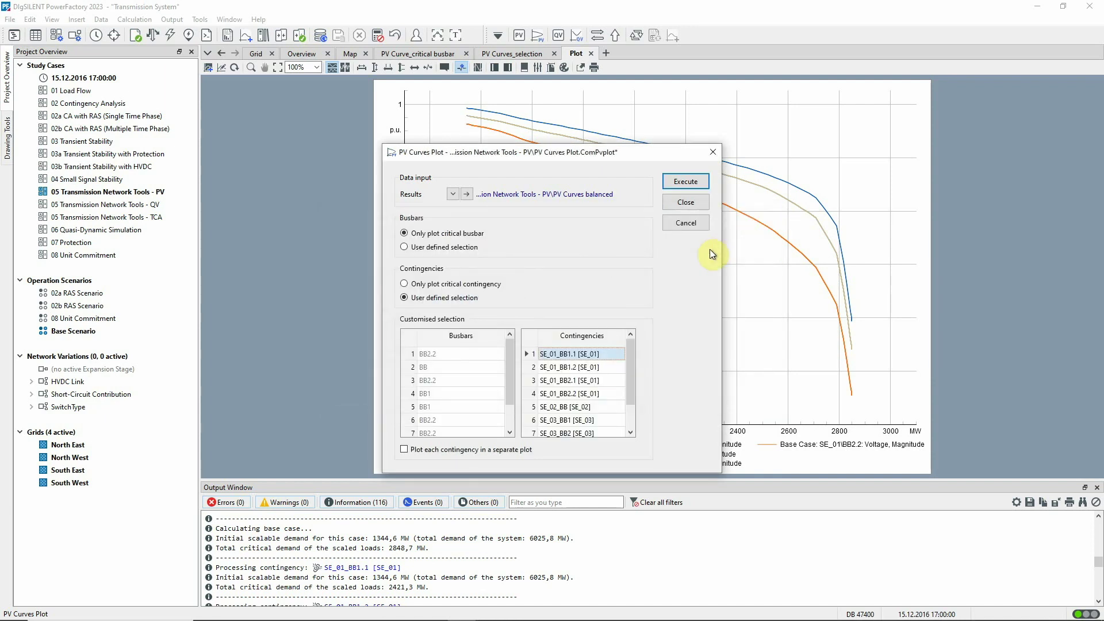
{"action": "left_click", "coordinate": [695, 180]}
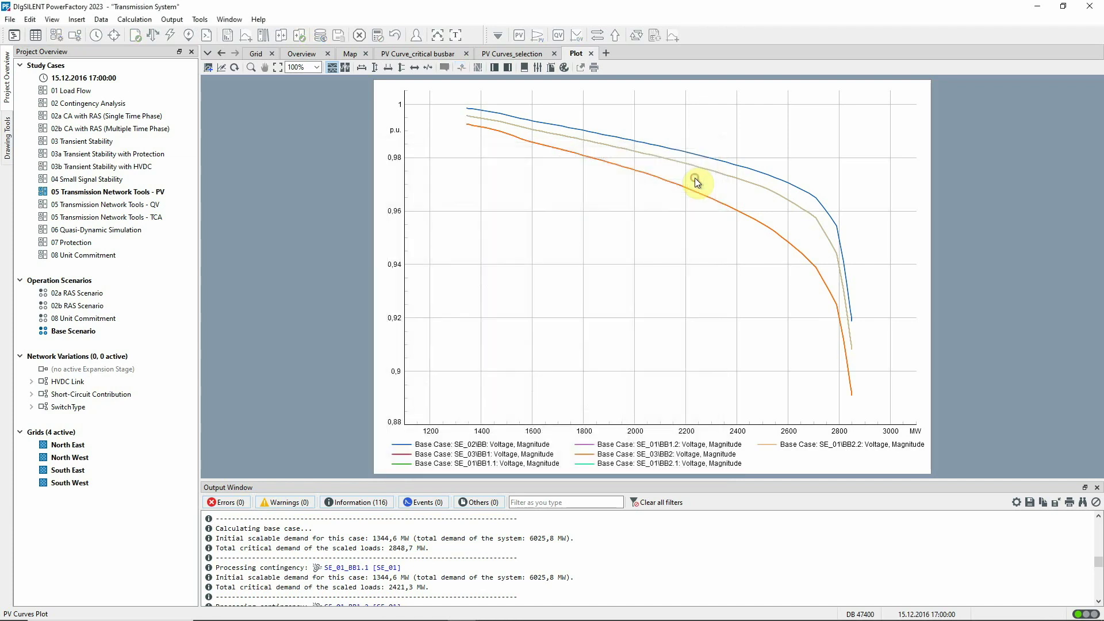